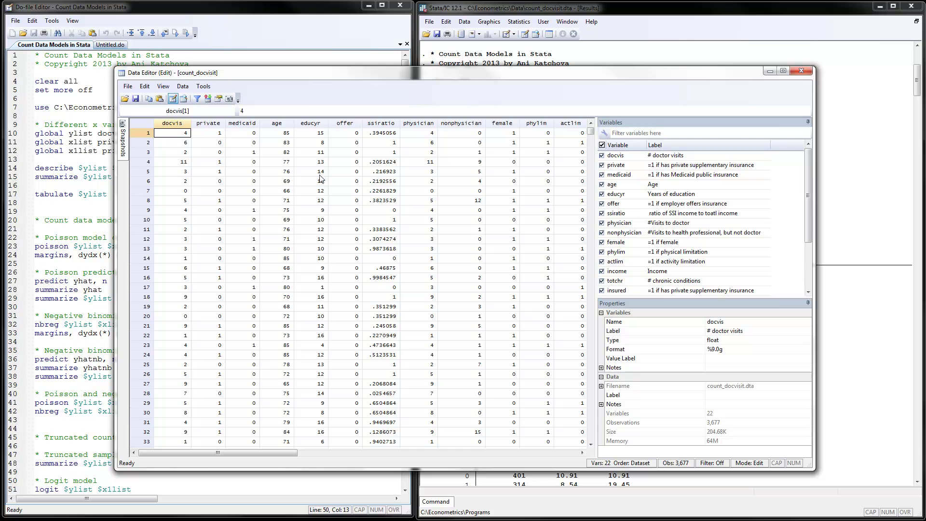
Step: Close the Data Editor to show the count_docvisit describe and summarize output
left_click(801, 71)
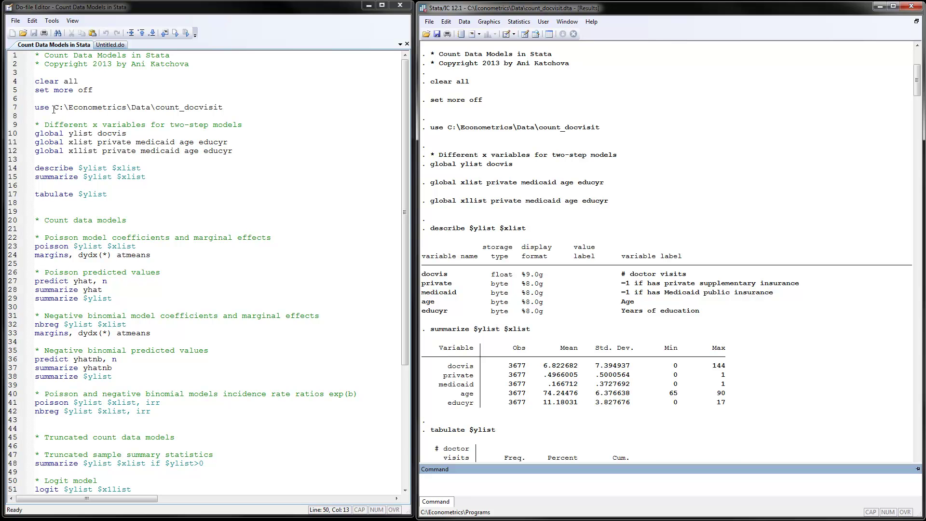
left_click_drag(54, 108, 156, 106)
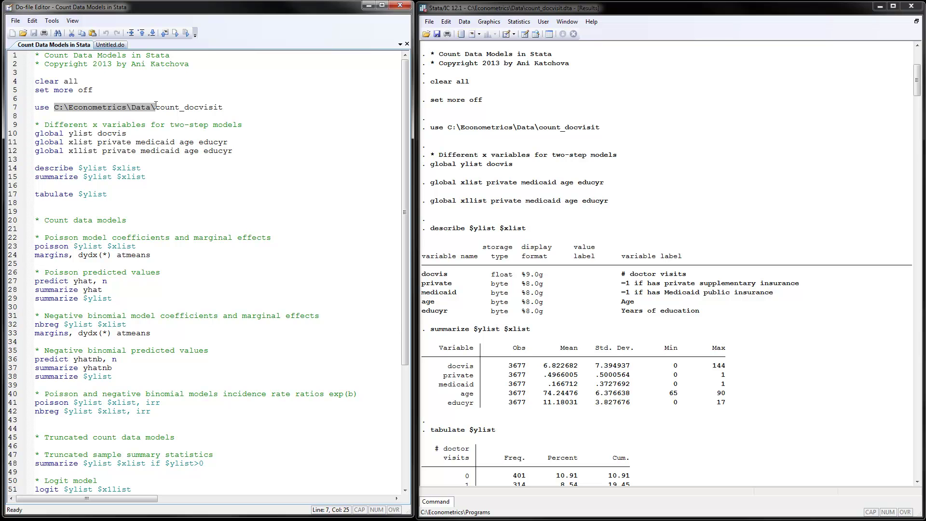
key("shift+End")
left_click(158, 105)
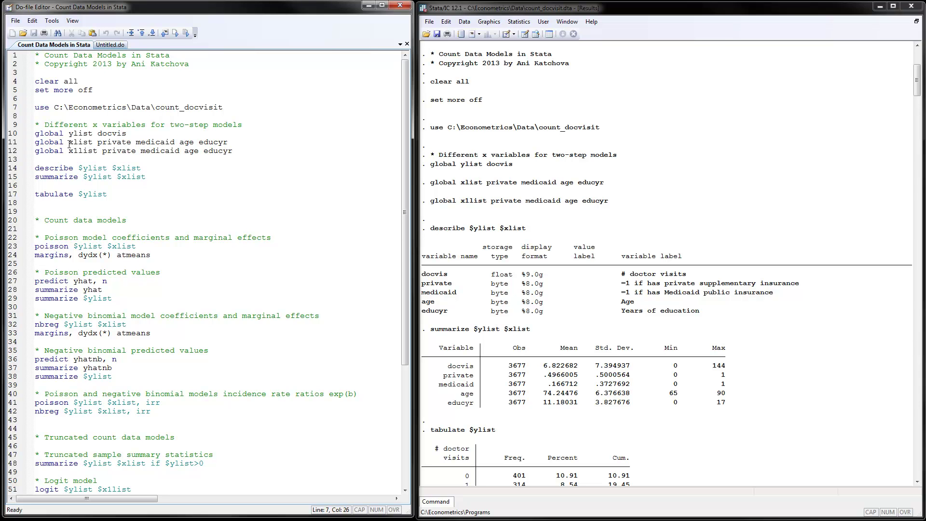
left_click_drag(69, 134, 92, 135)
left_click(70, 151)
left_click_drag(71, 151, 98, 151)
left_click(235, 151)
Step: Scroll the Results through the doctor-visits table (3,677 observations) to the Poisson regression output
left_click_drag(917, 93, 916, 120)
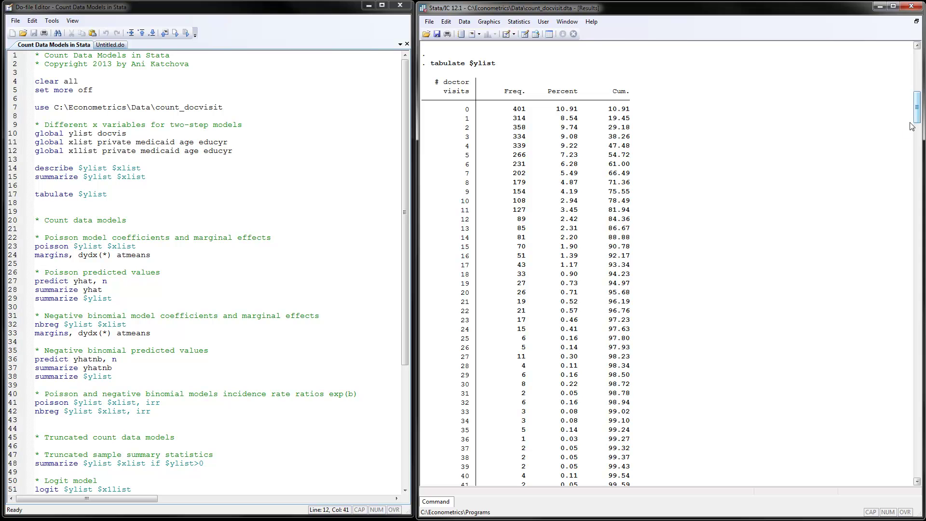
left_click_drag(918, 118, 918, 123)
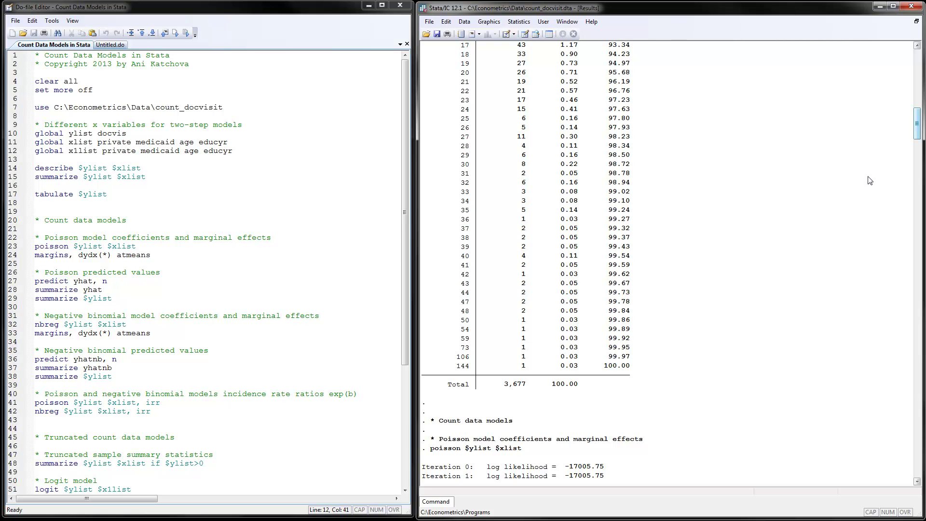
left_click_drag(918, 140, 911, 119)
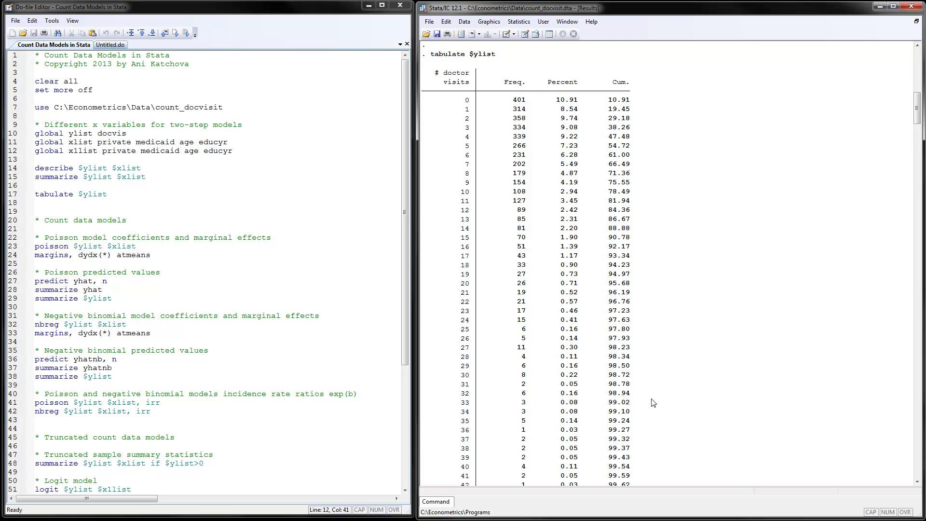
left_click_drag(915, 115, 913, 149)
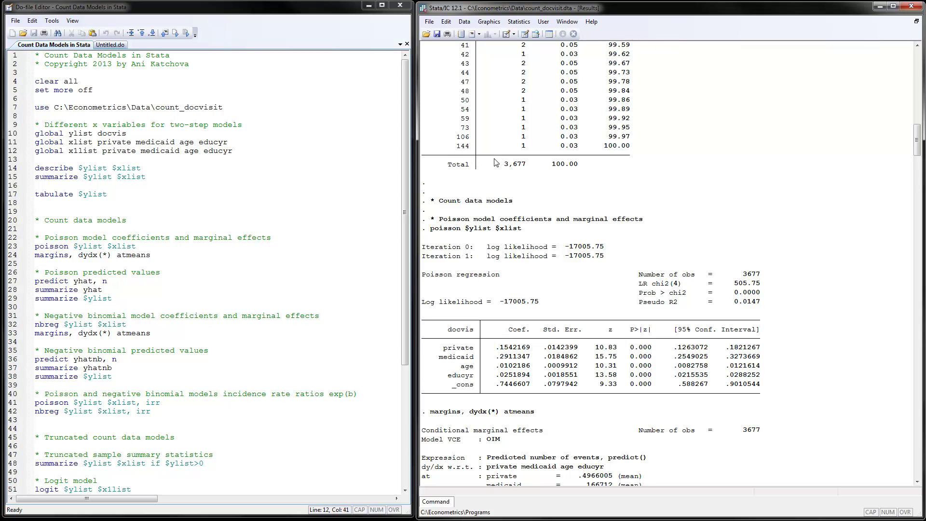
Step: Scroll the Results to the Poisson yhat summary (mean 6.822682) and the nbreg output
left_click_drag(917, 142, 917, 151)
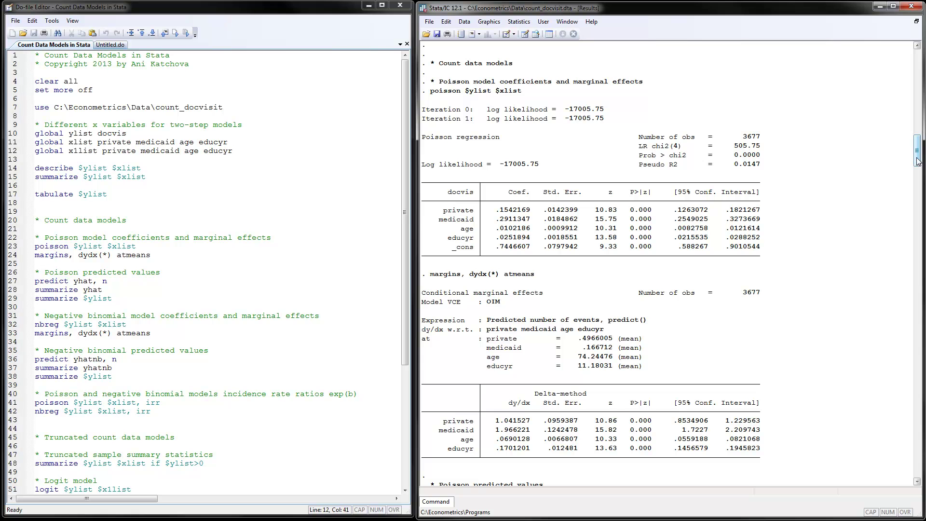
left_click_drag(918, 161, 920, 188)
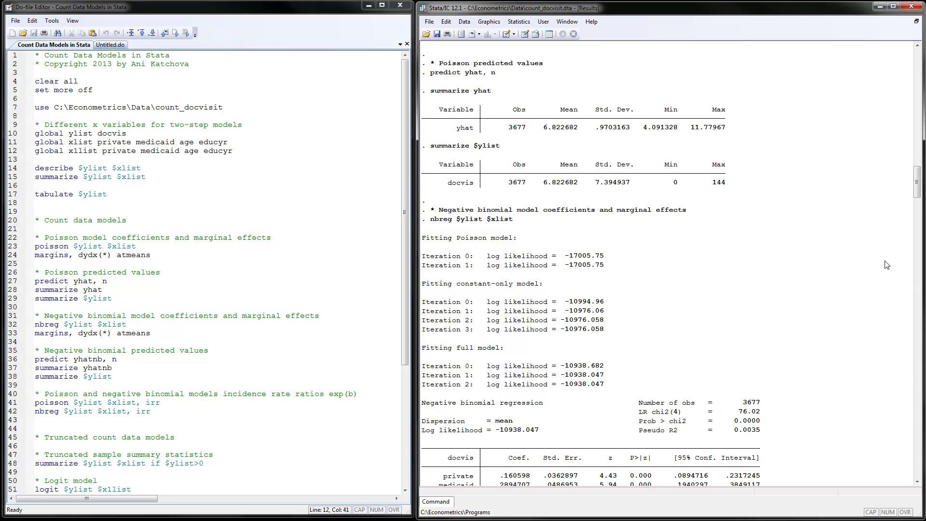
Step: Scroll the Results to the nbreg marginal effects at means (medicaid 1.955054)
scroll(919, 183, "down", 1)
left_click_drag(919, 183, 919, 193)
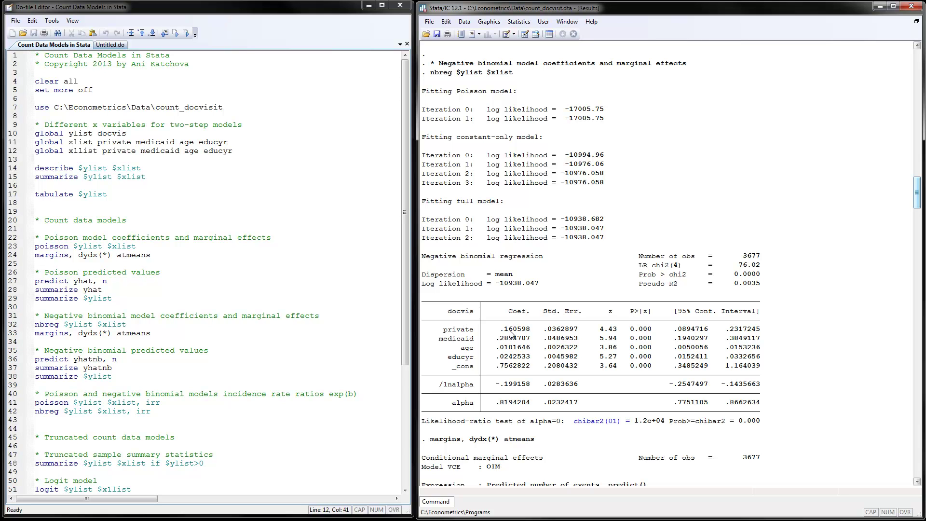
left_click_drag(919, 201, 921, 216)
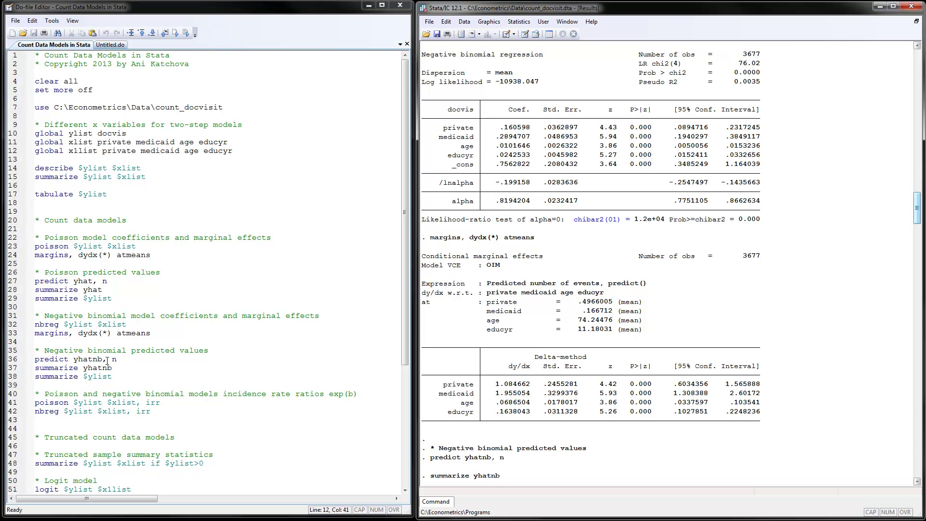
Step: Highlight exp(b) on line 40 and scroll the Results to the truncated summary and logit
left_click_drag(915, 204, 917, 231)
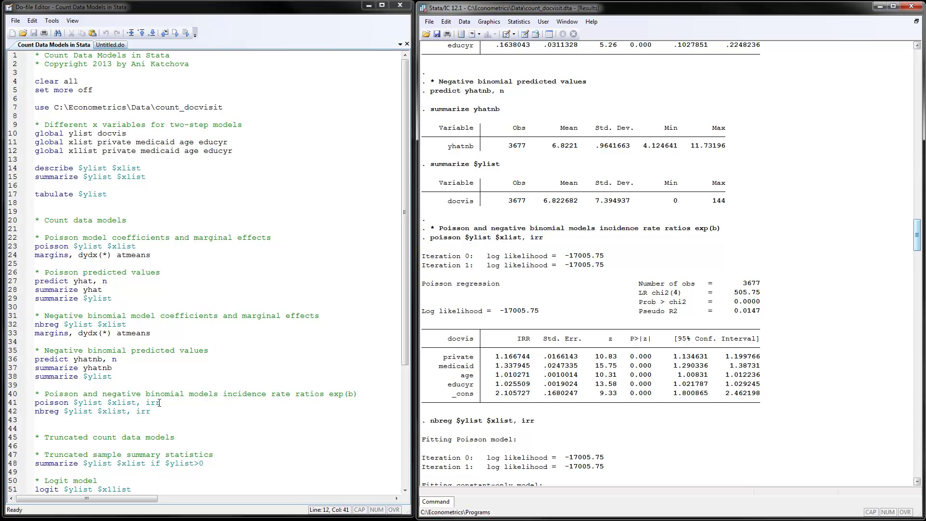
left_click_drag(328, 394, 357, 395)
scroll(916, 248, "down", 7)
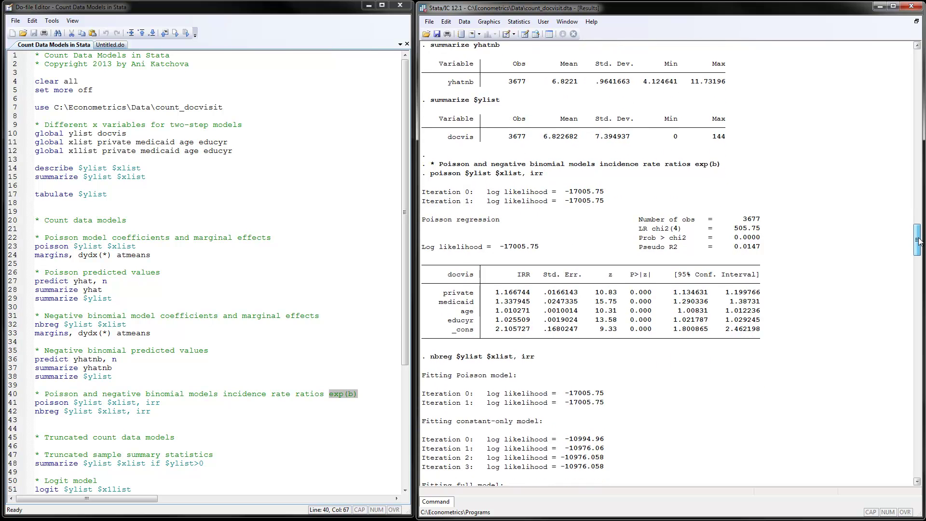
scroll(917, 251, "down", 3)
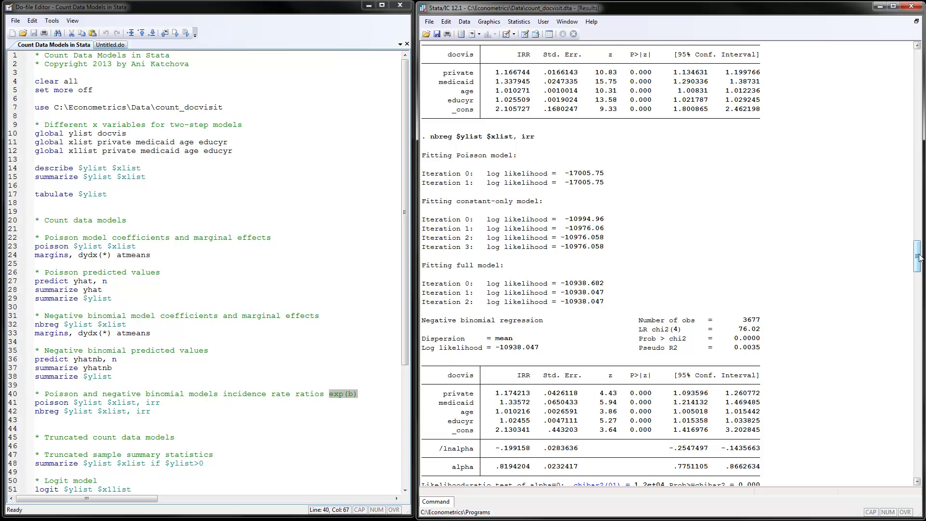
left_click_drag(918, 258, 919, 290)
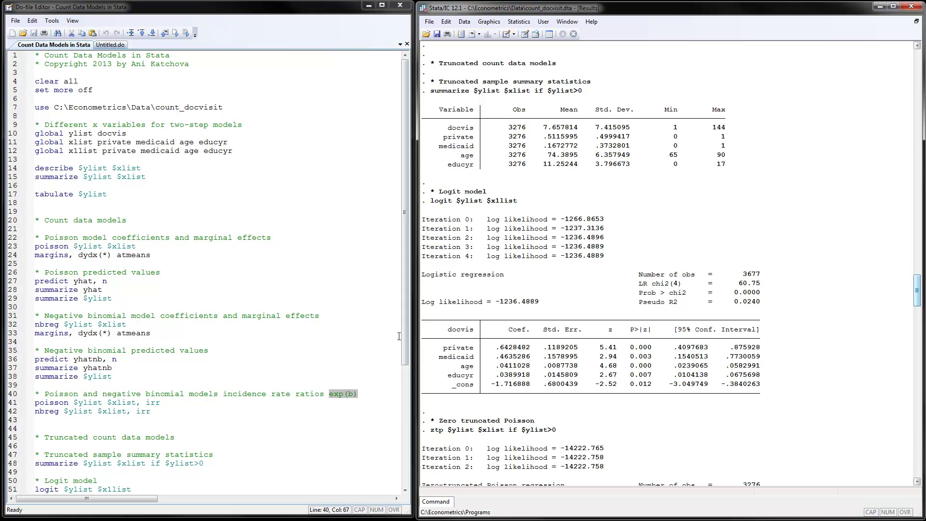
Step: Scroll the do-file to lines 21–71 and highlight $ylist>0 on line 48
left_click_drag(406, 341, 408, 492)
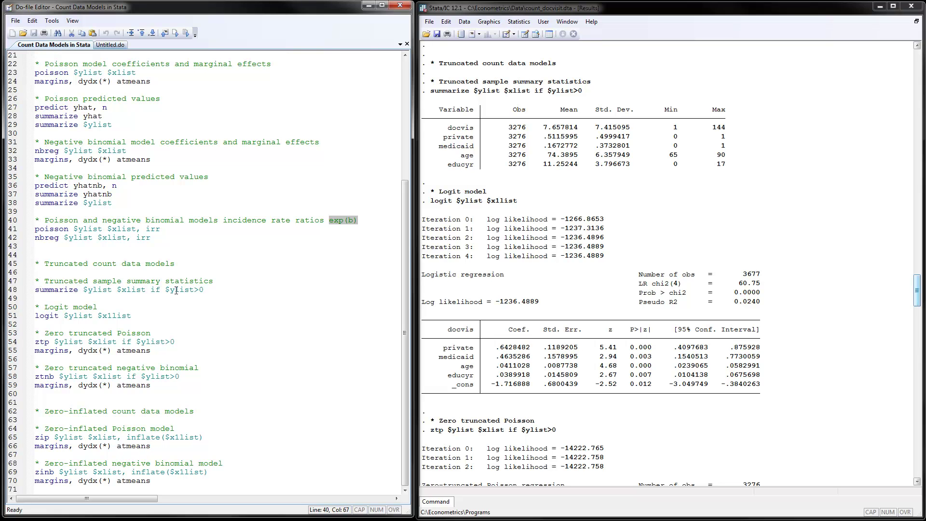
left_click_drag(165, 290, 206, 291)
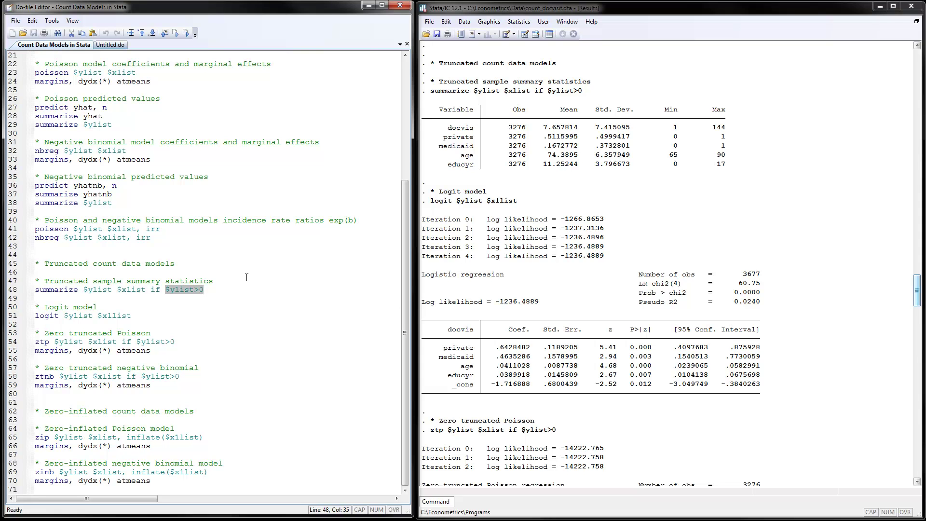
left_click(65, 315)
left_click_drag(64, 315, 93, 315)
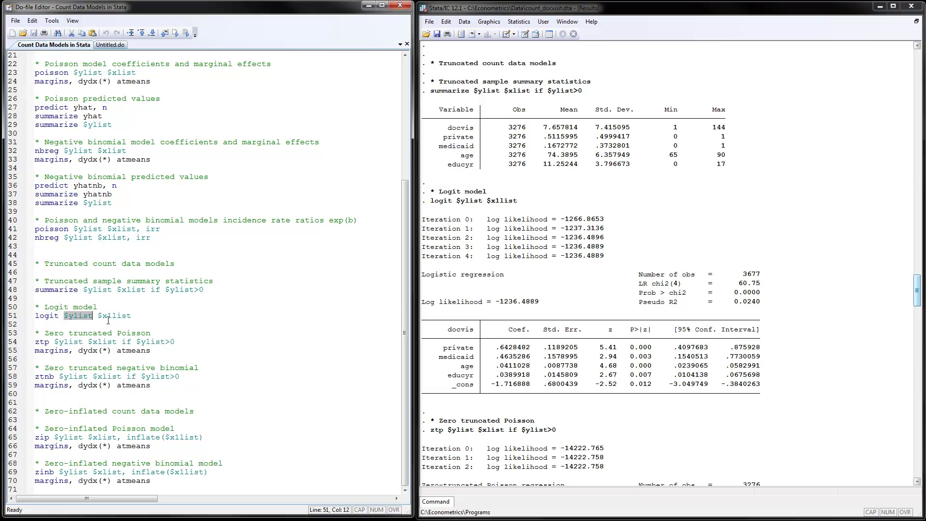
left_click_drag(98, 316, 136, 319)
left_click(133, 315)
left_click_drag(93, 314, 63, 316)
Step: Highlight the if $ylist>0 condition on line 54 and scroll the Results through the ztp margins
left_click(123, 341)
left_click_drag(123, 342, 176, 342)
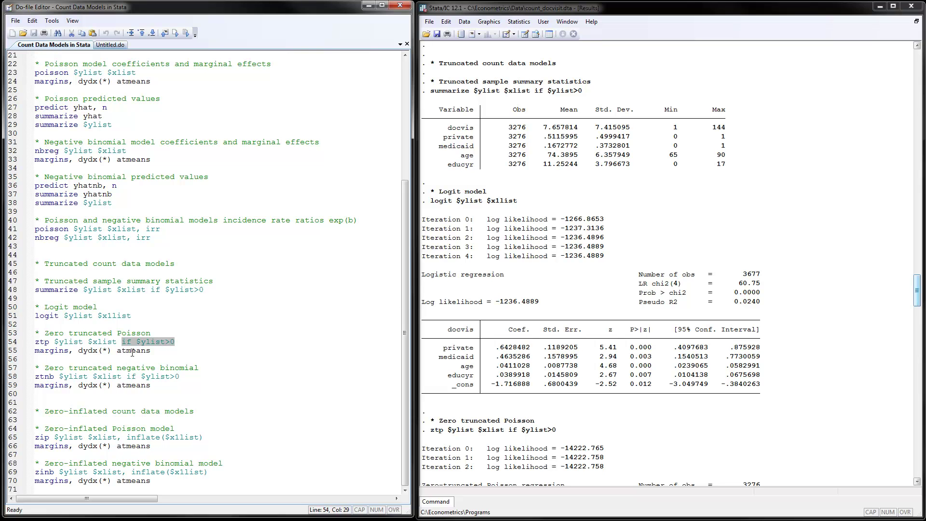
left_click_drag(918, 295, 918, 322)
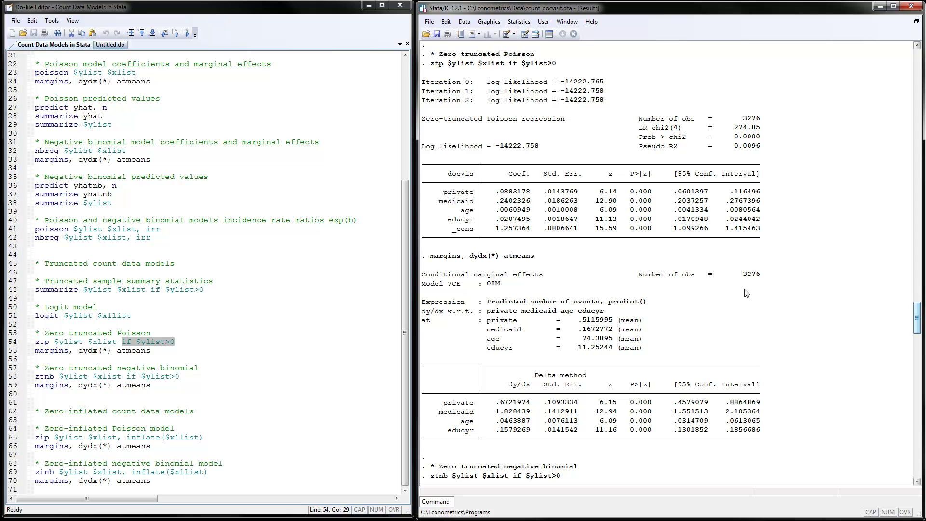
left_click_drag(918, 313, 920, 343)
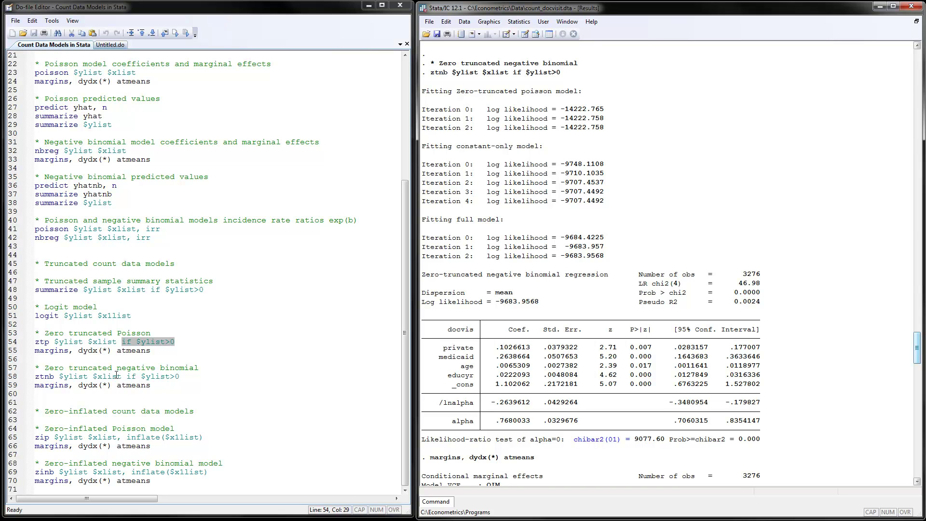
Step: Mark the ztnb command on line 58 and scroll the Results to the zip output
left_click(55, 376)
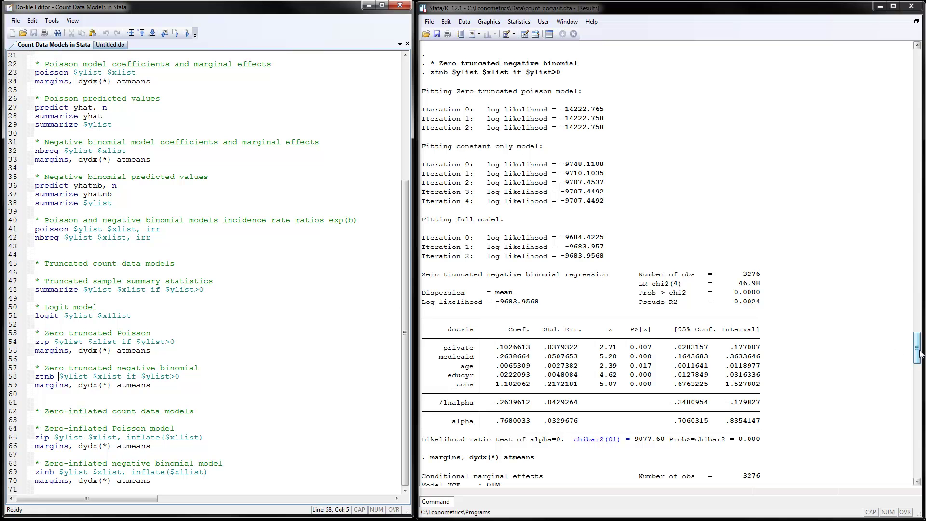
left_click_drag(921, 355, 923, 401)
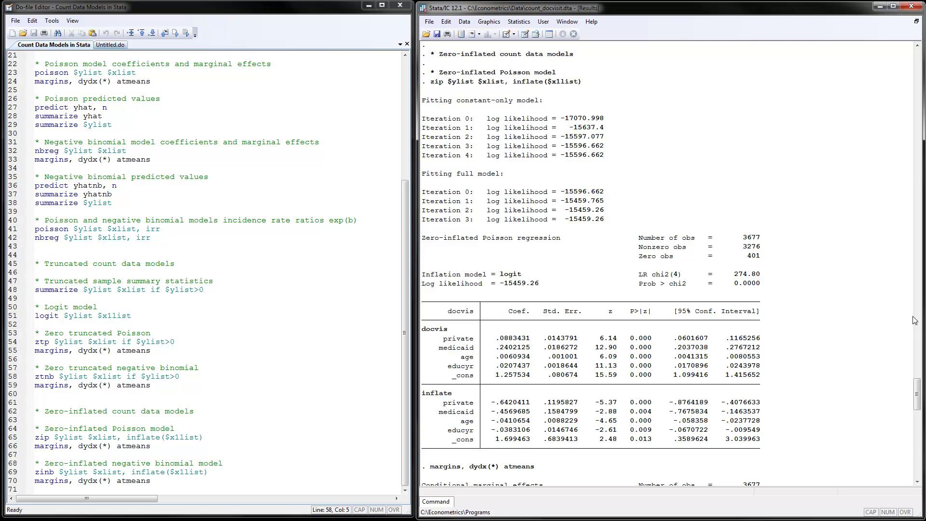
Step: Scroll the Results past the ztnb margins to the zero-inflated Poisson regression output
left_click_drag(915, 391, 916, 417)
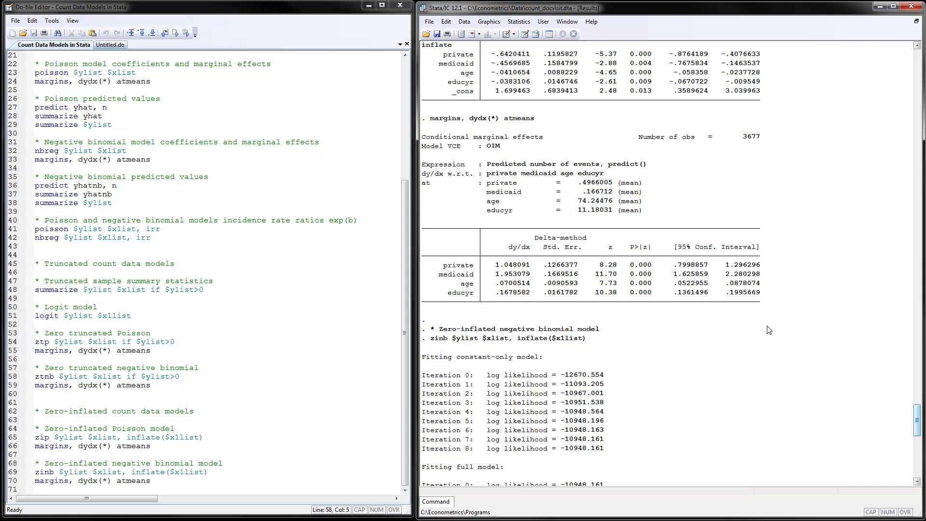
Step: Scroll the Results through the zip margins to the zinb regression table (log likelihood -10921.6)
left_click_drag(919, 413, 918, 432)
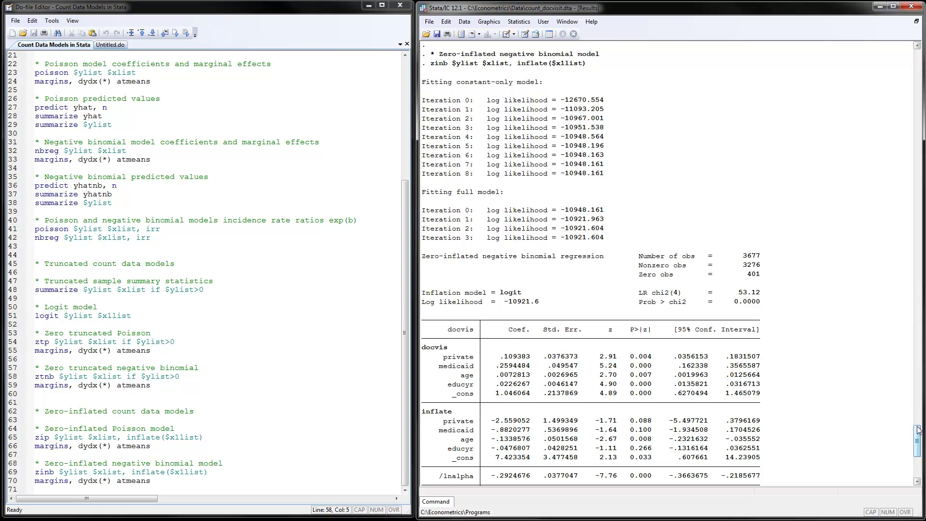
left_click_drag(918, 430, 918, 446)
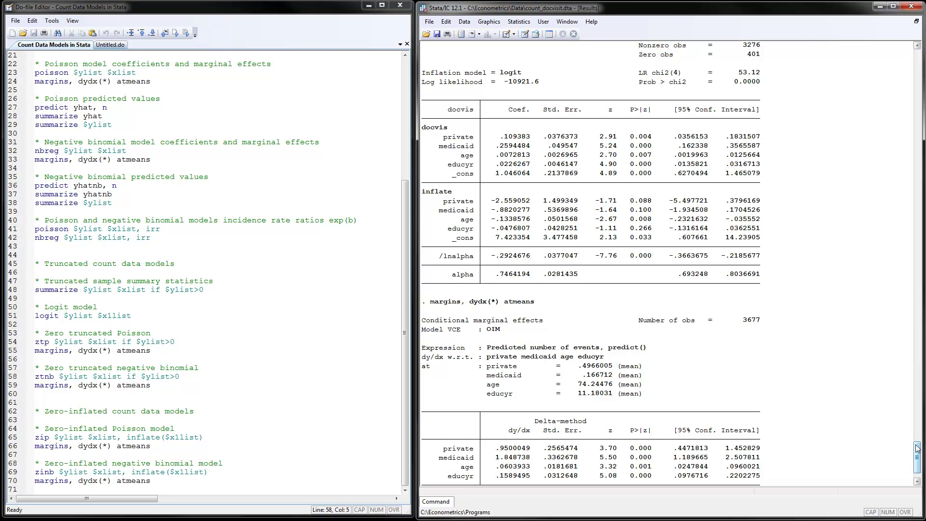
Step: Scroll the Results window to the zinb marginal effects (educyr .1589495, age .0603933) and 'end of do-file'
scroll(917, 448, "down", 2)
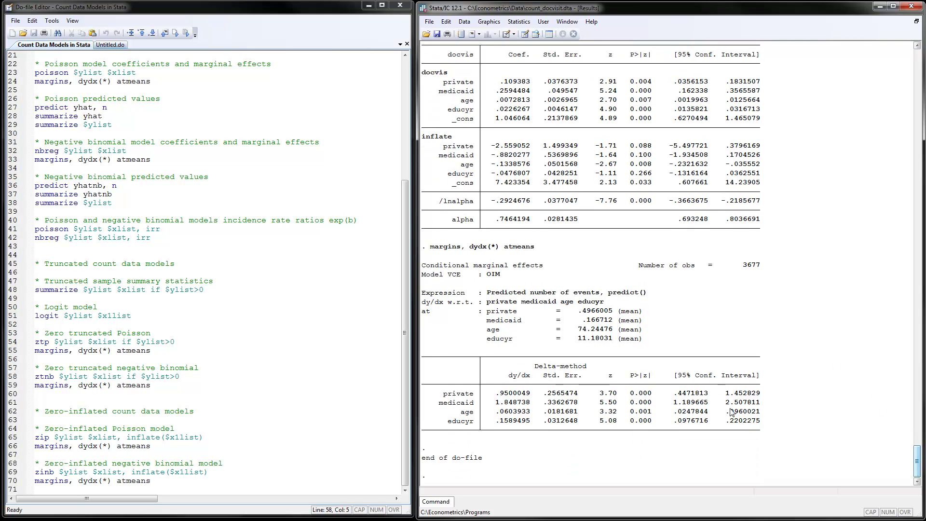